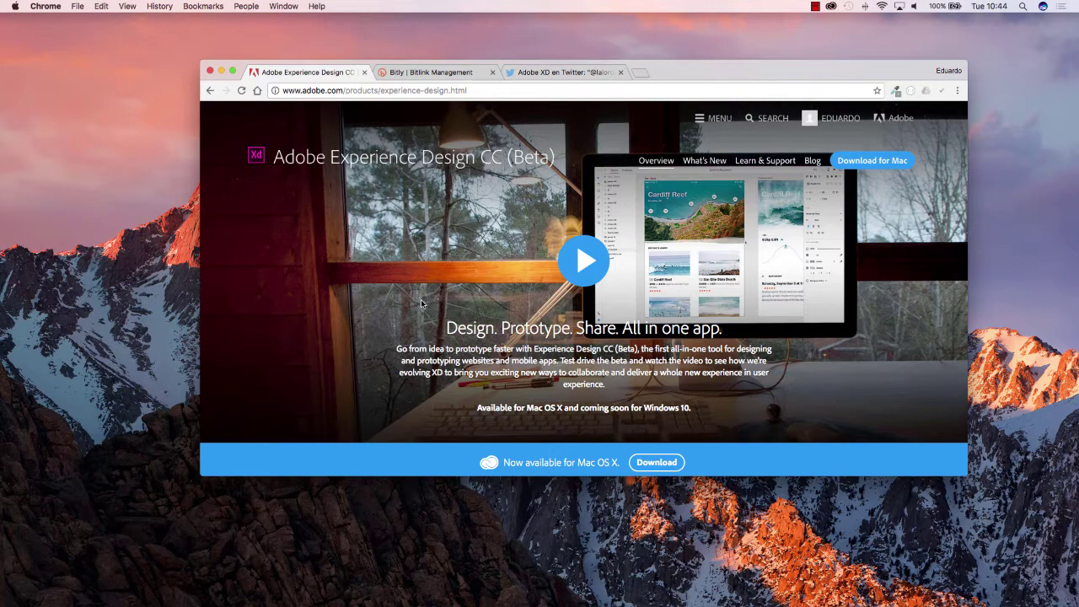
Step: Download the Experience Design (Beta) Mac installer and mount Experience_Design_(Beta)_Installer.dmg
{"action": "left_click", "coordinate": [536, 74]}
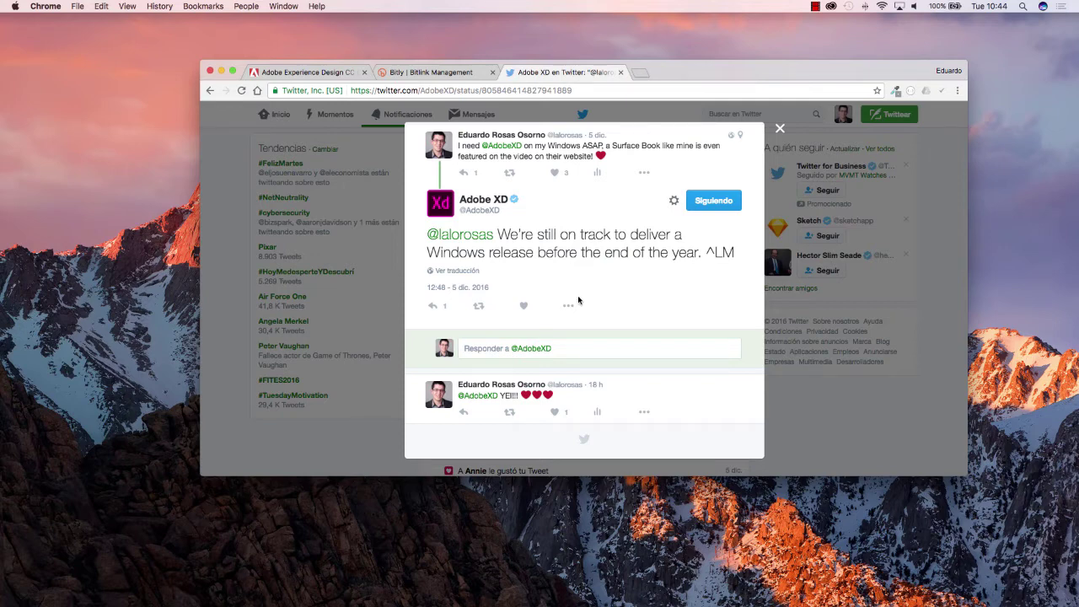
{"action": "left_click", "coordinate": [330, 74]}
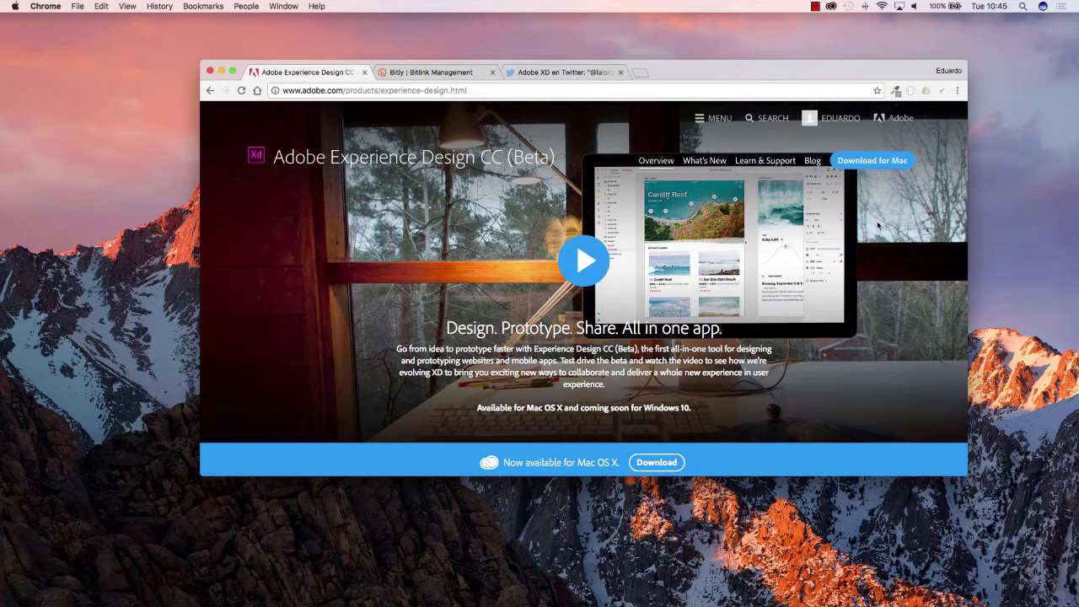
{"action": "left_click", "coordinate": [874, 165]}
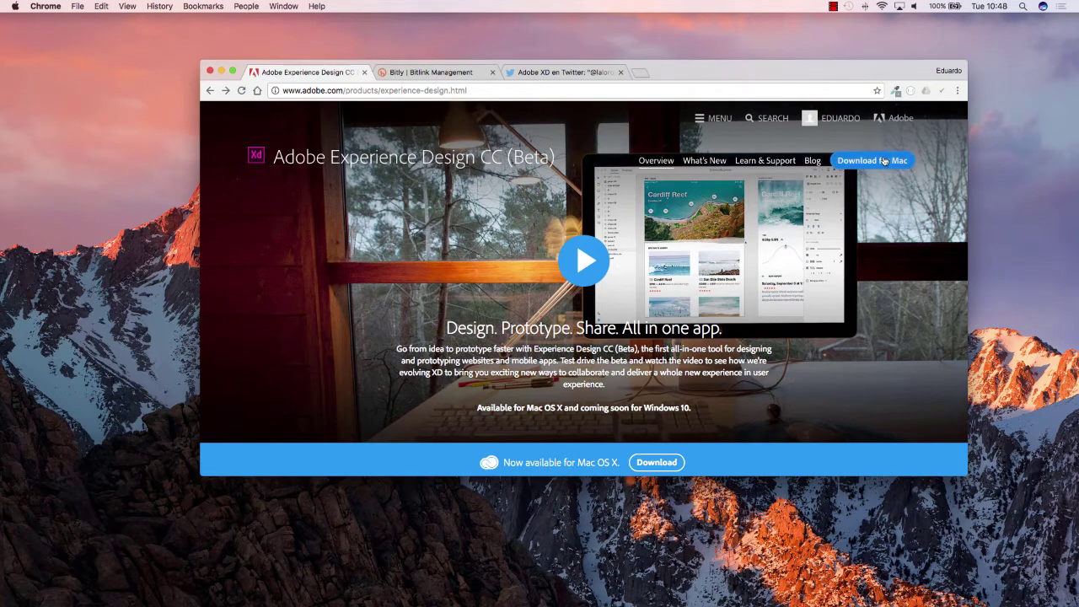
{"action": "left_click", "coordinate": [852, 166]}
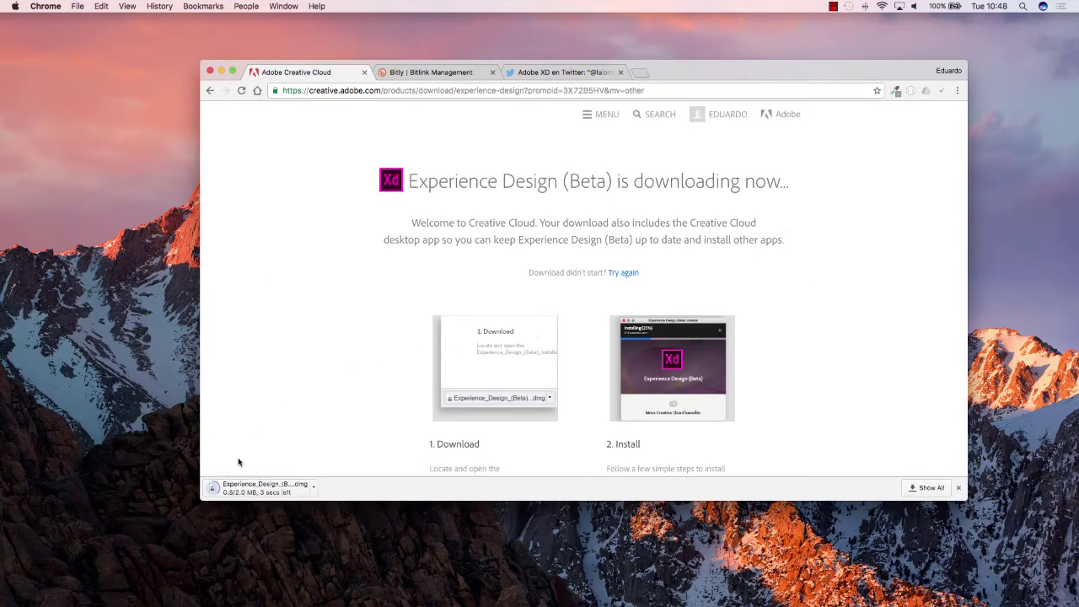
{"action": "left_click", "coordinate": [269, 489]}
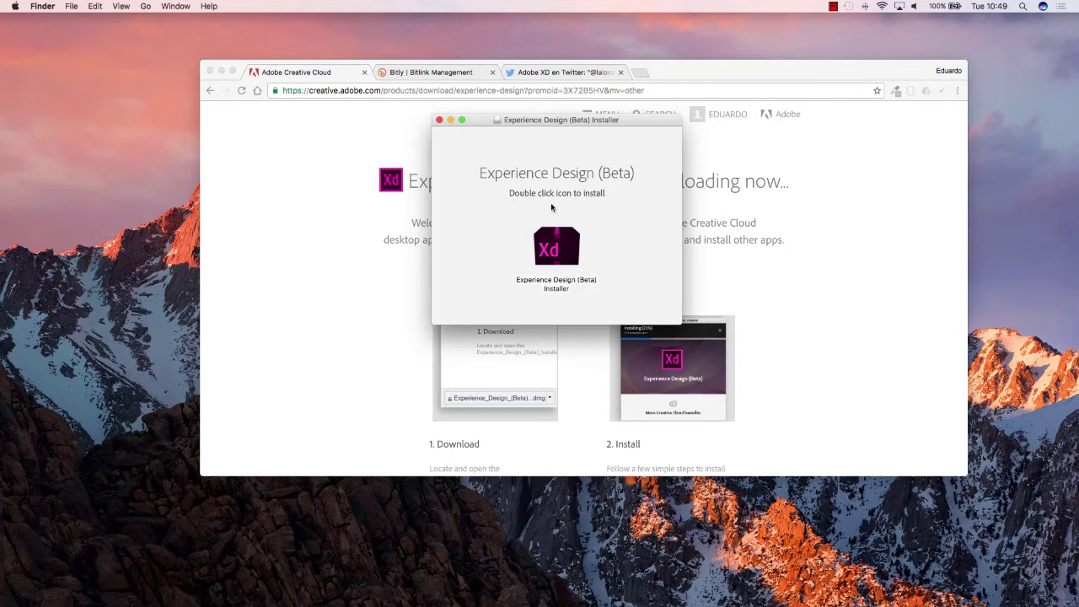
Step: Launch the Experience Design (Beta) Installer, approve opening it, and authorise it with the account password
{"action": "double_click", "coordinate": [551, 249]}
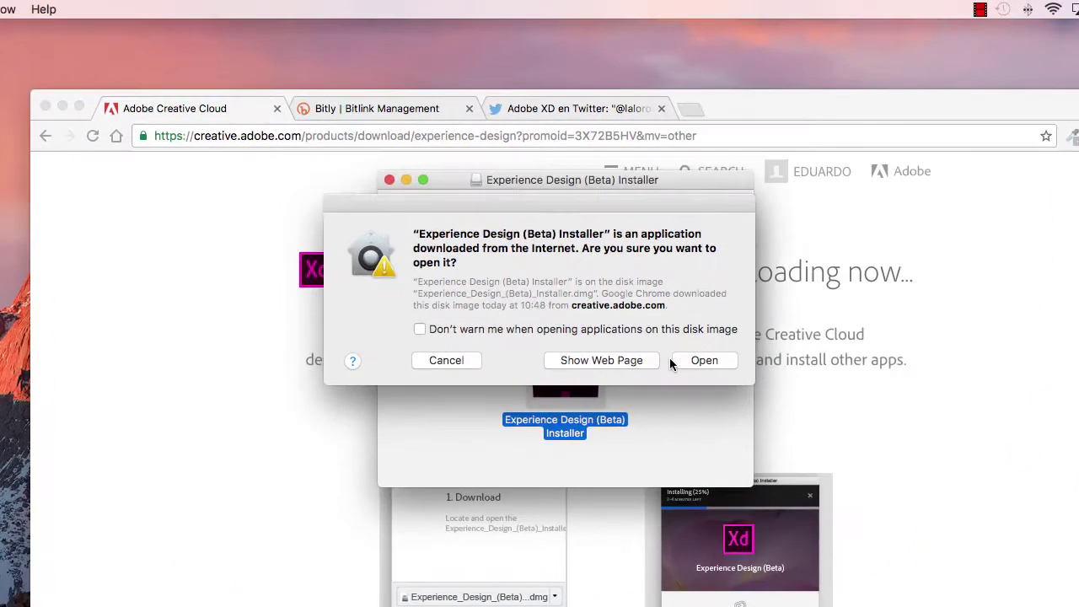
{"action": "left_click", "coordinate": [693, 360]}
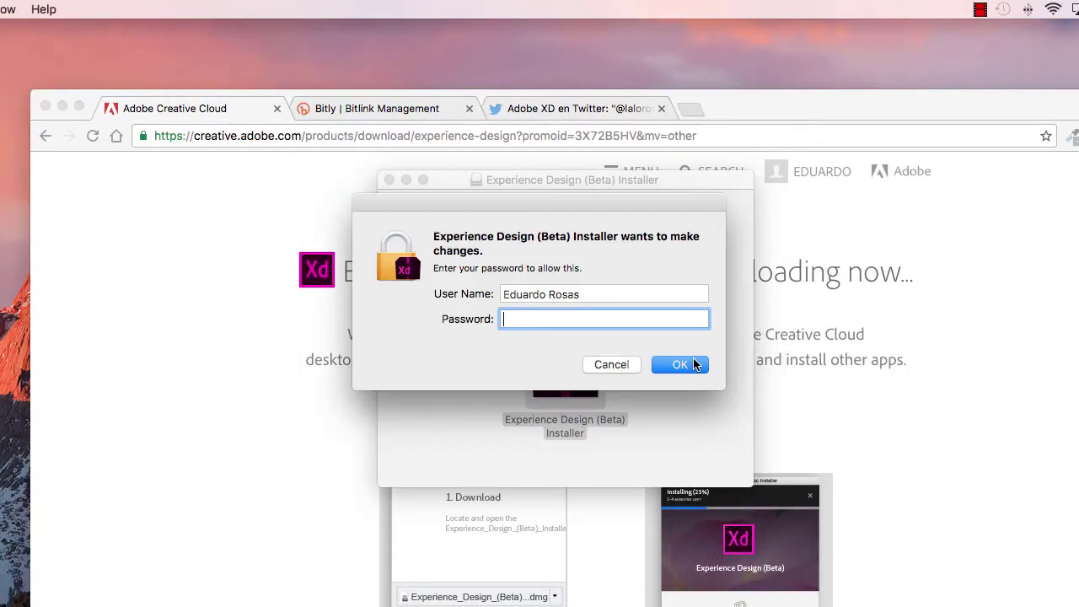
{"action": "type", "text": "•••••"}
{"action": "key", "text": "Return"}
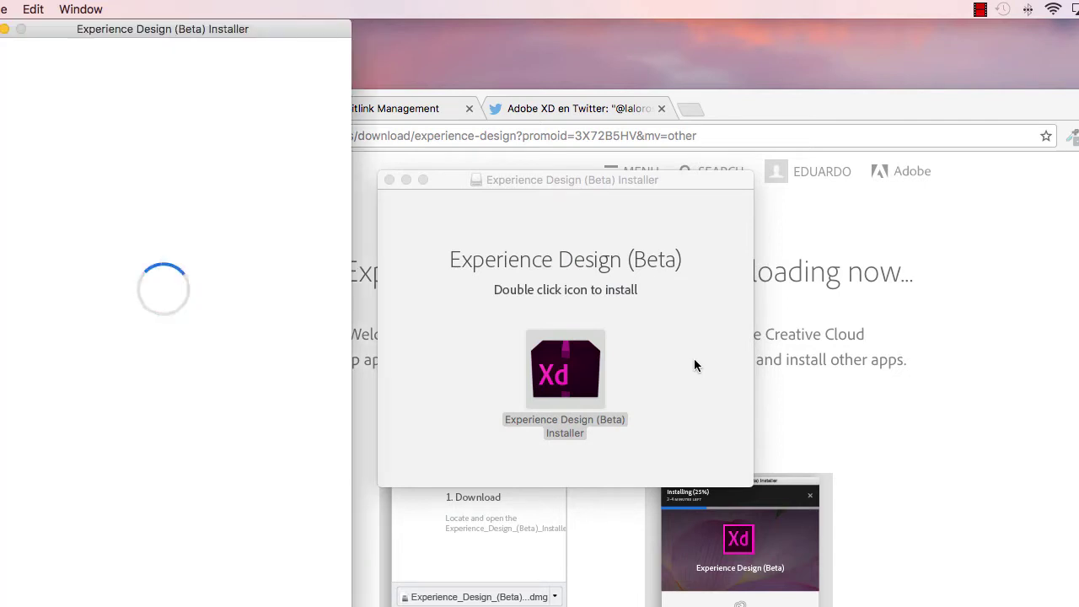
{"action": "left_click_drag", "start_coordinate": [278, 33], "coordinate": [710, 29]}
Step: Sign in to the installer using the saved Adobe ID e-mail and password
{"action": "left_click", "coordinate": [576, 206]}
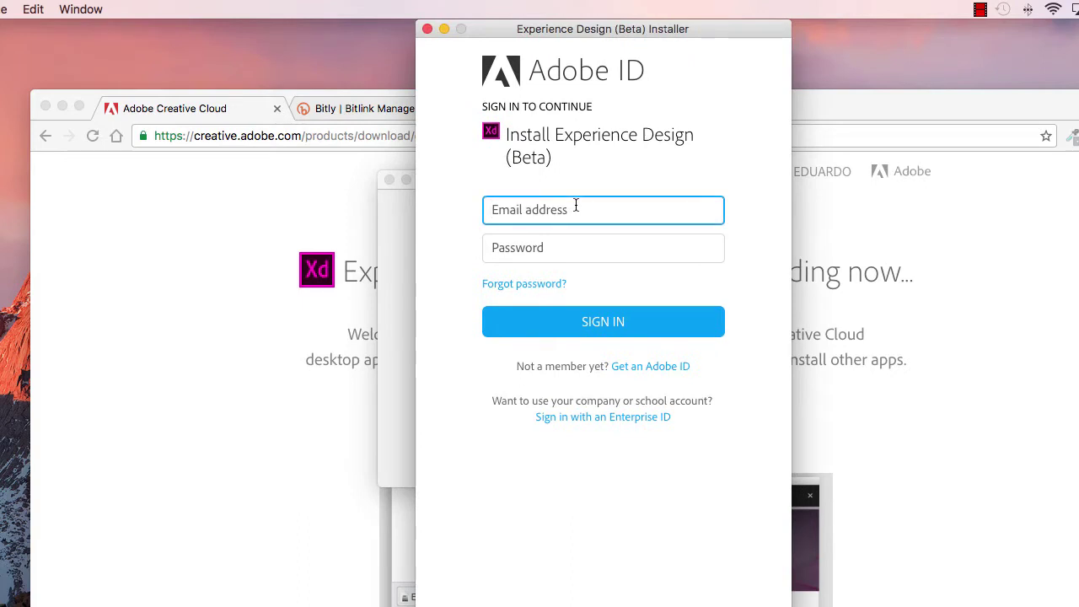
{"action": "key", "text": "super+backslash"}
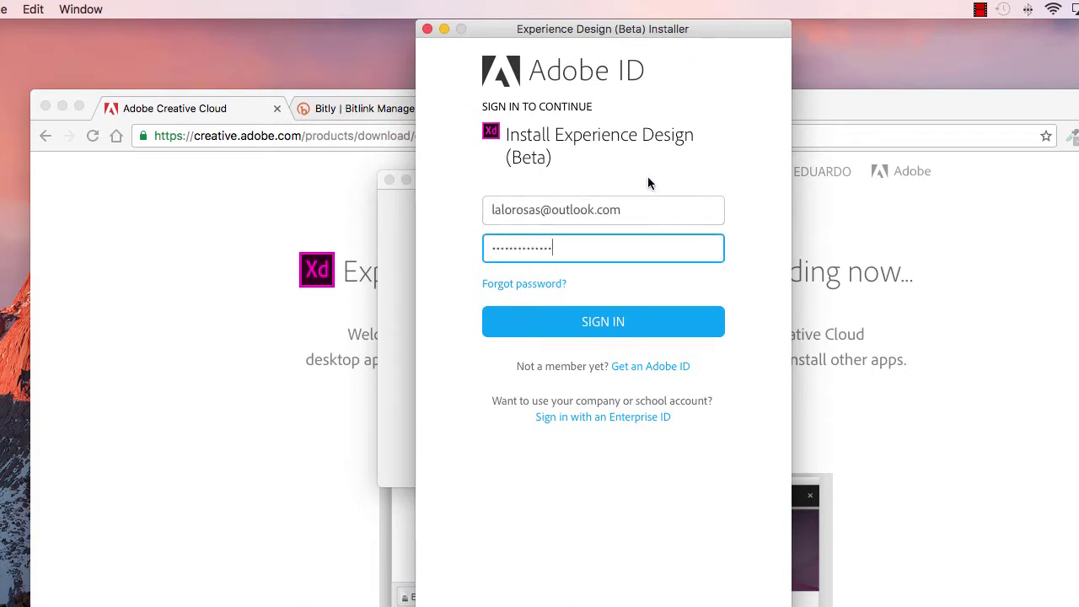
{"action": "mouse_move", "coordinate": [696, 29]}
{"action": "left_mouse_down"}
{"action": "mouse_move", "coordinate": [693, 39]}
{"action": "mouse_move", "coordinate": [699, 25]}
{"action": "left_mouse_up"}
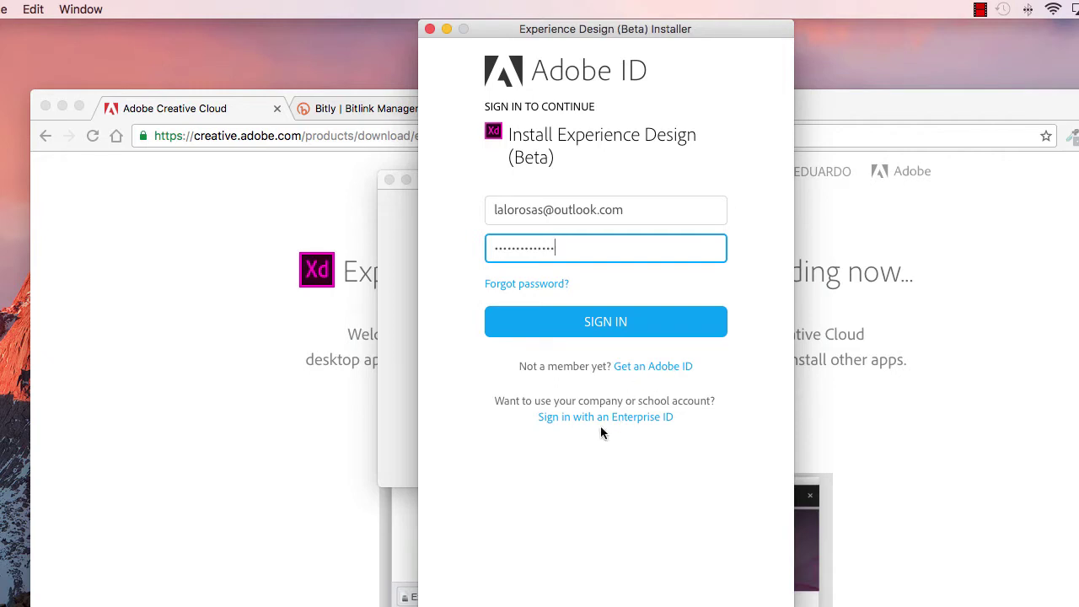
{"action": "scroll", "coordinate": [604, 414], "scroll_direction": "down", "scroll_amount": 1}
{"action": "left_click", "coordinate": [628, 333]}
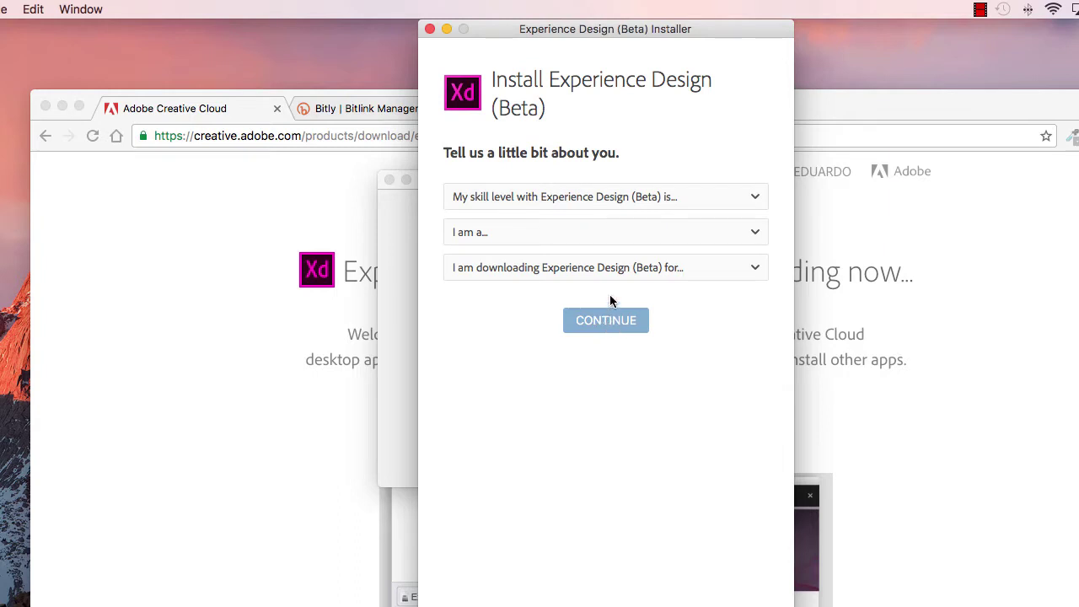
Step: Answer Experienced, Web or Mobile Designer/Developer, and My own professional use, then continue to install
{"action": "left_click", "coordinate": [598, 203]}
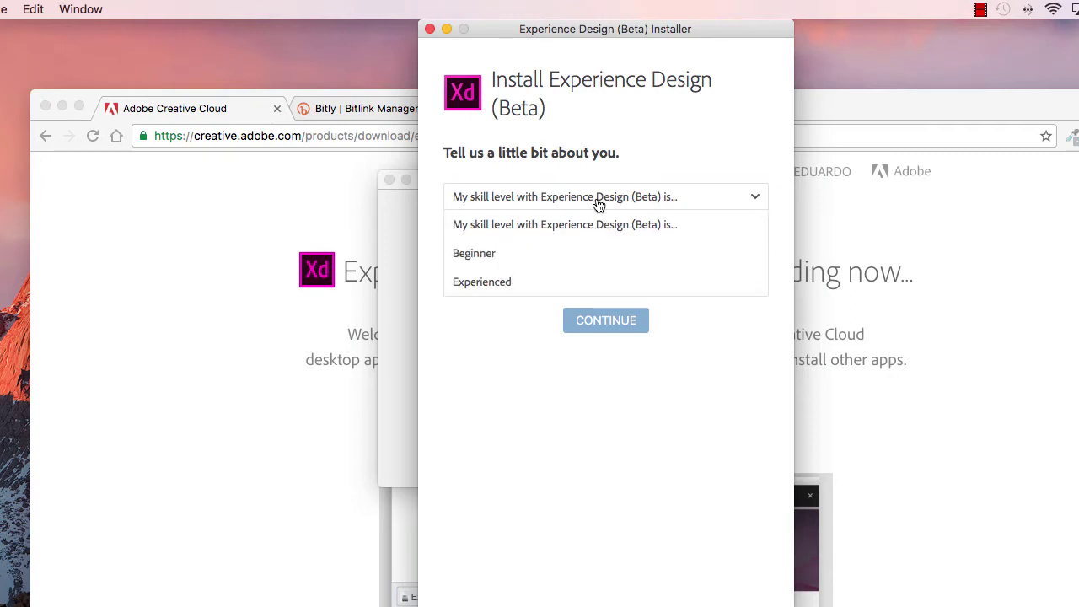
{"action": "left_click", "coordinate": [510, 282]}
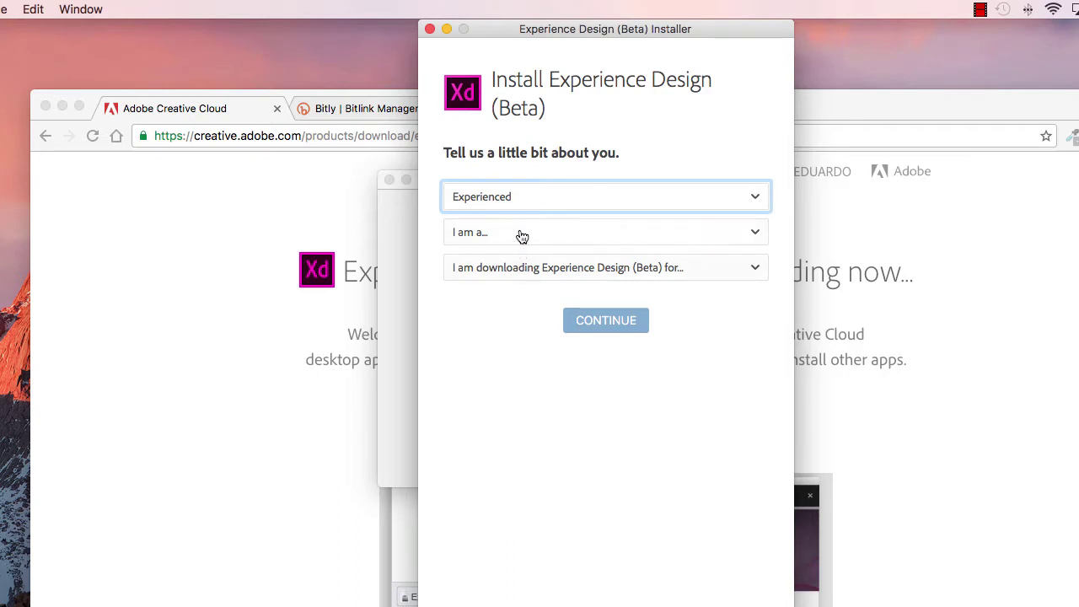
{"action": "left_click", "coordinate": [520, 234]}
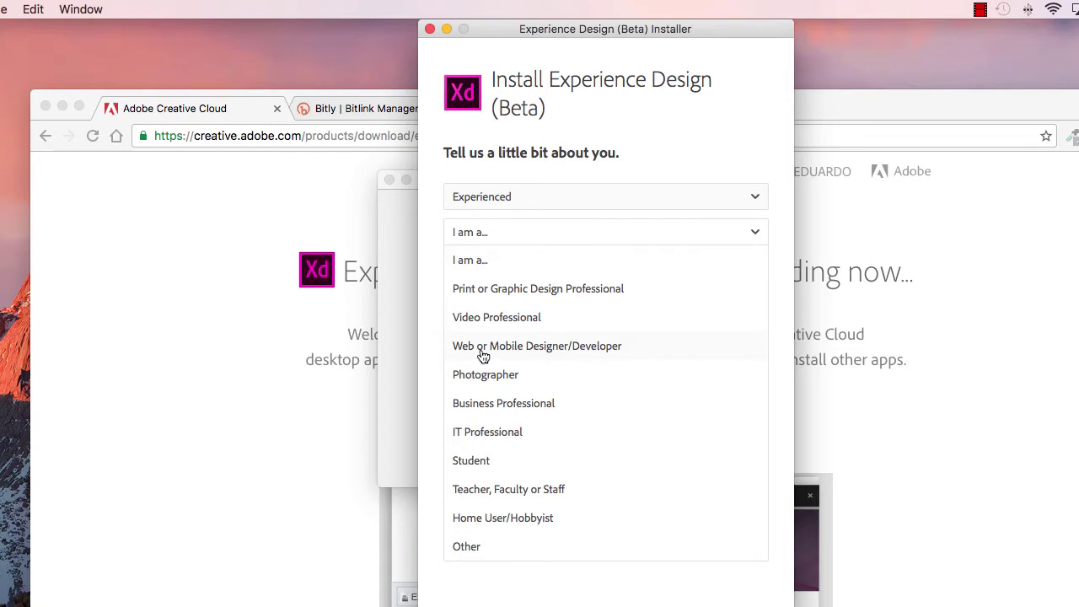
{"action": "left_click", "coordinate": [603, 349]}
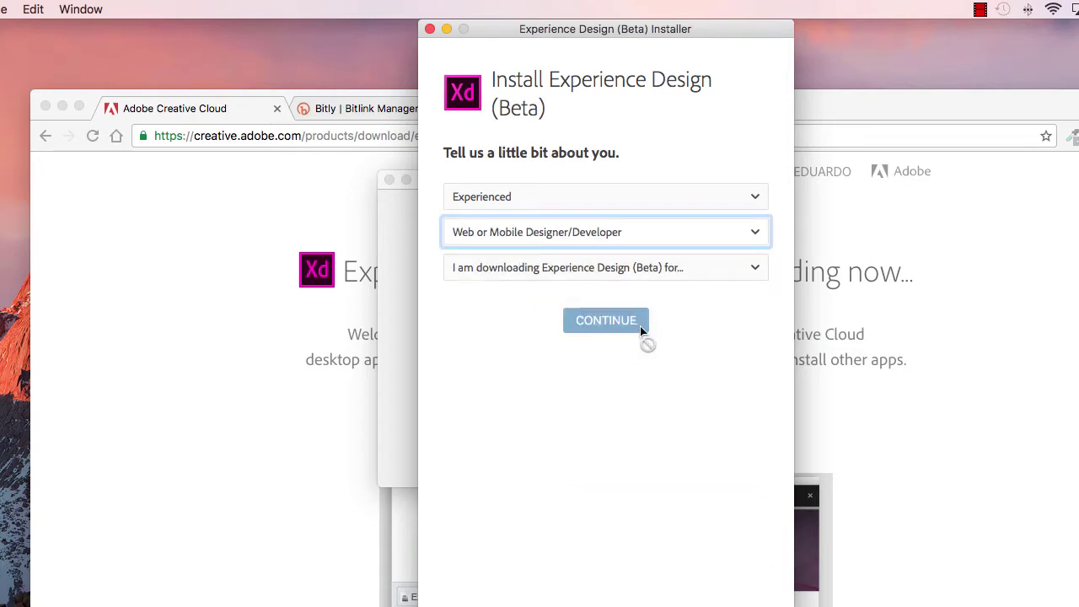
{"action": "left_click", "coordinate": [582, 269]}
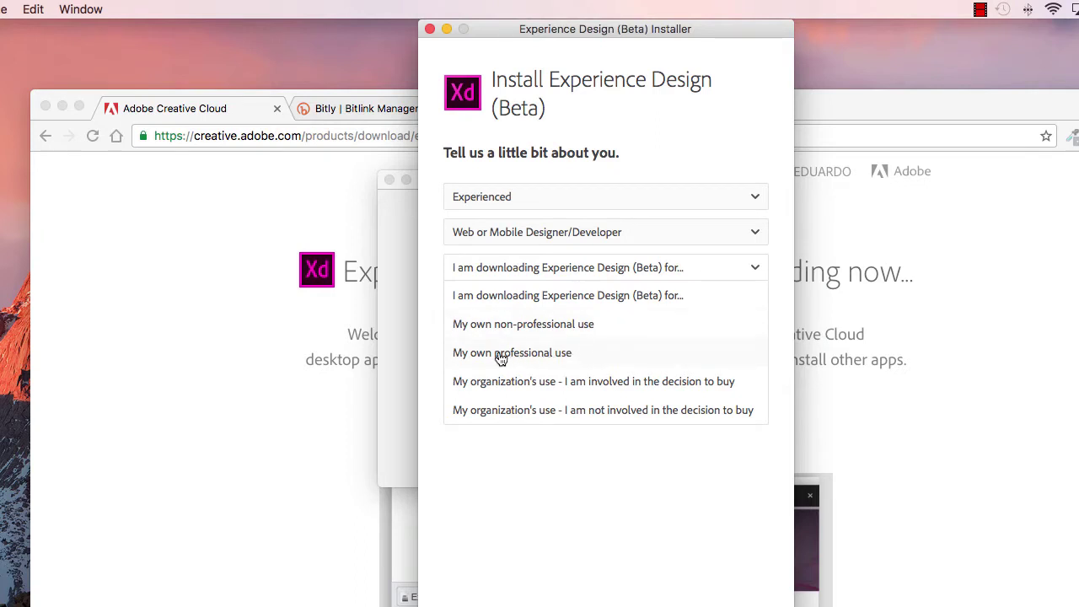
{"action": "left_click", "coordinate": [591, 354]}
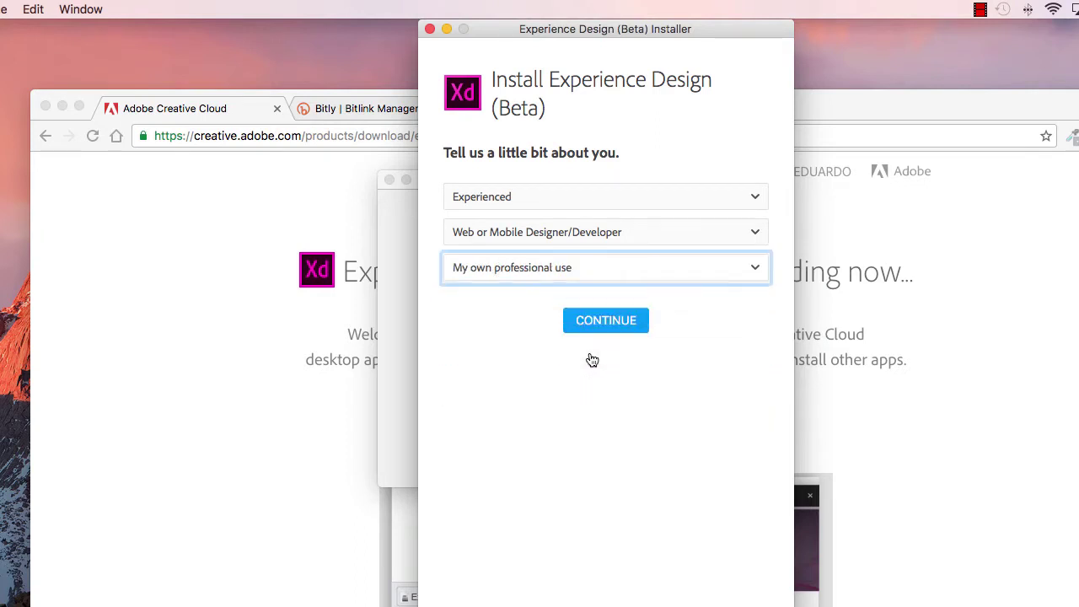
{"action": "left_click", "coordinate": [622, 321]}
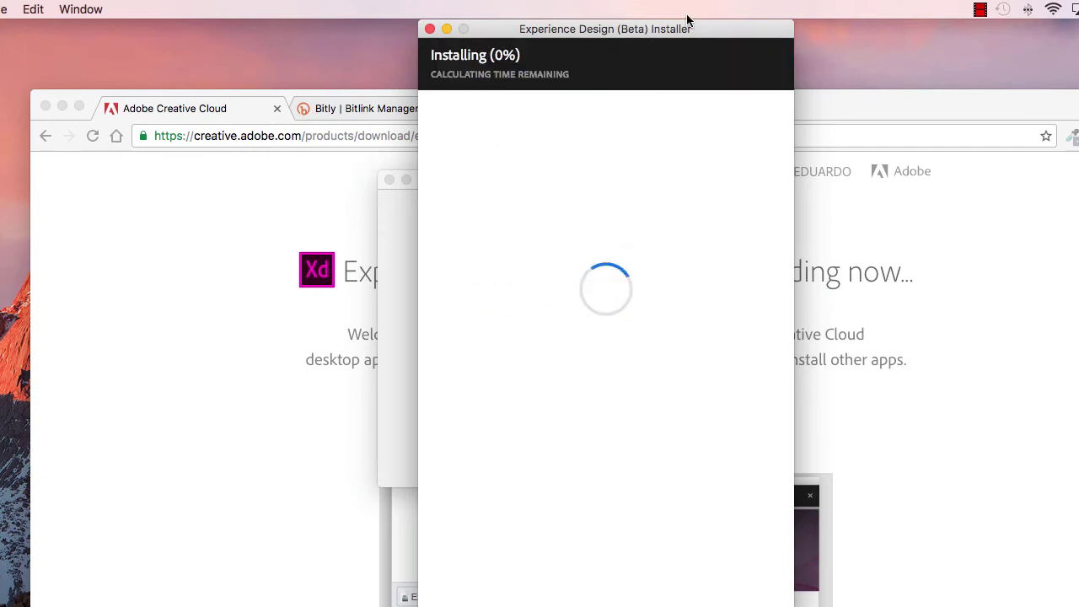
Step: Move the installer window lower while the installation progresses to 5%
{"action": "left_click_drag", "start_coordinate": [653, 44], "coordinate": [654, 91]}
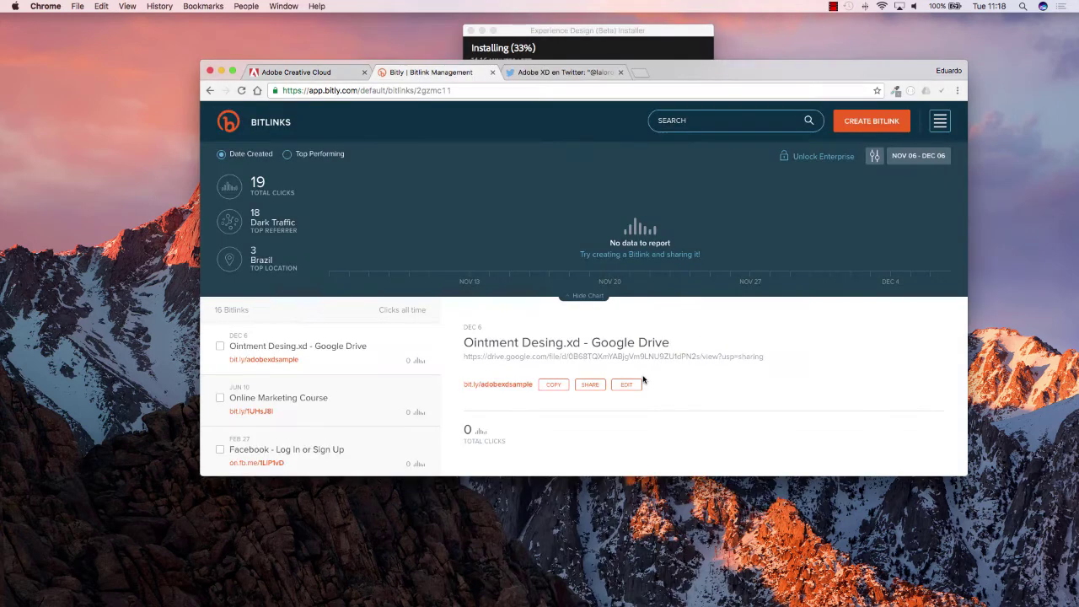
Step: Edit the Ointment Desing.xd short link on the Bitly page
{"action": "left_click", "coordinate": [626, 384]}
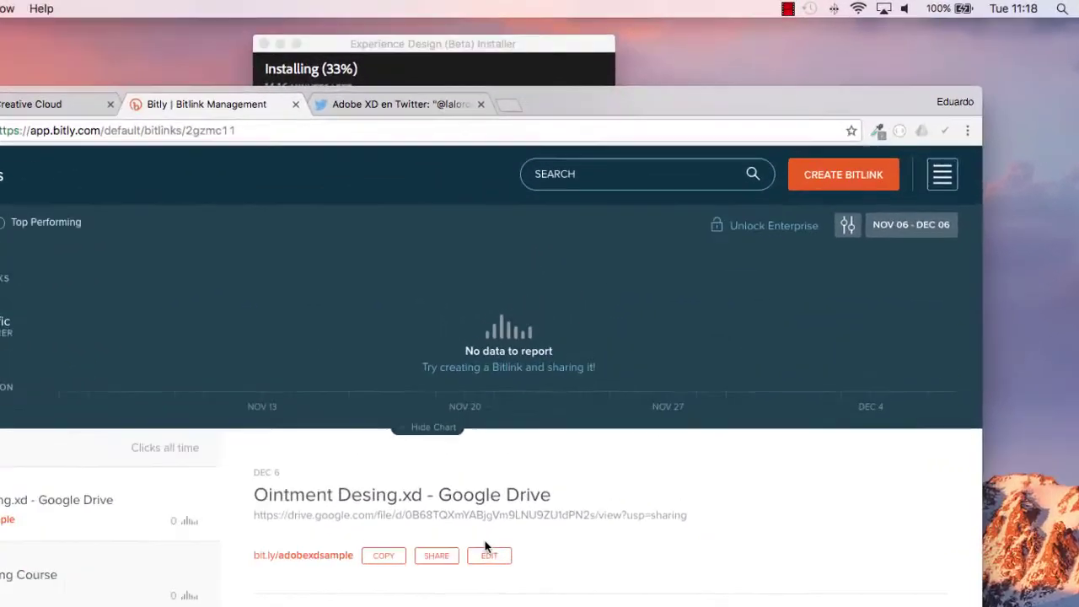
Step: Check the installer's progress, then return to the Bitly page
{"action": "left_click", "coordinate": [571, 35]}
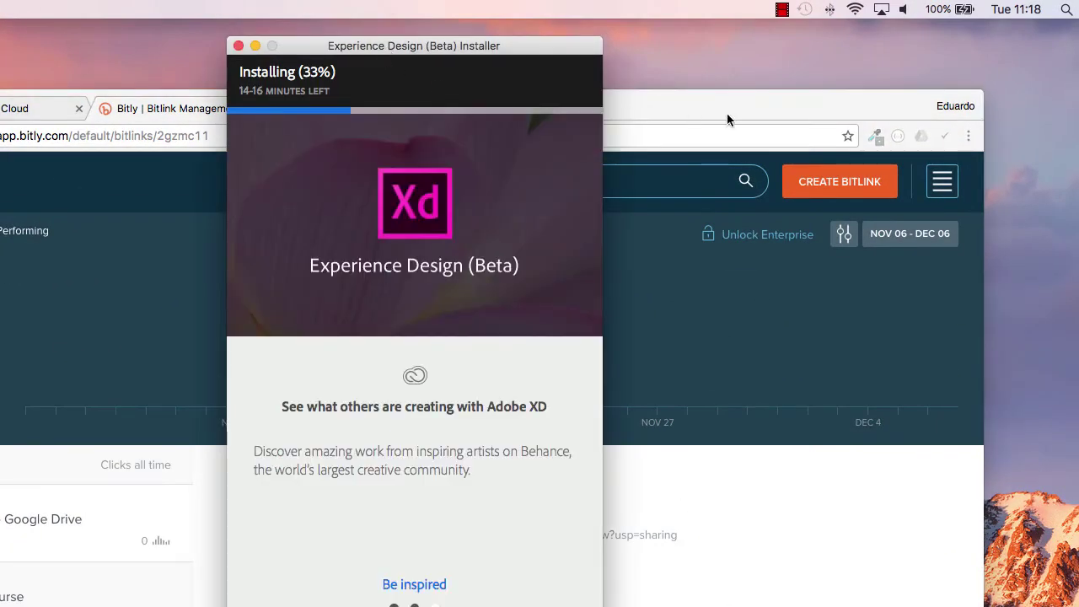
{"action": "left_click", "coordinate": [698, 109]}
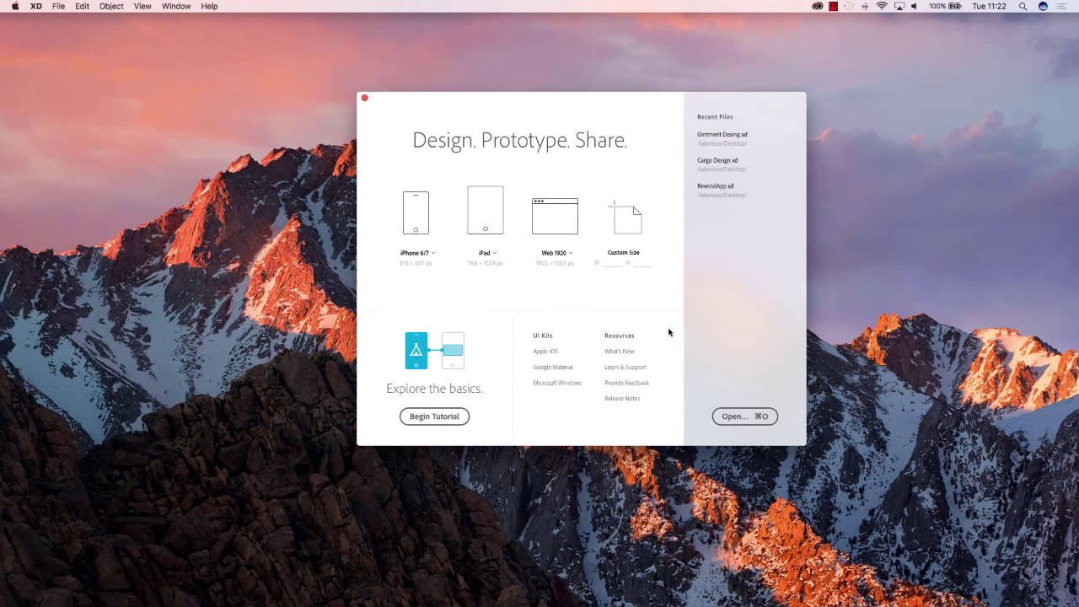
Step: Select the Ointment Desing file on the Desktop in the Open dialog
{"action": "left_click", "coordinate": [745, 416]}
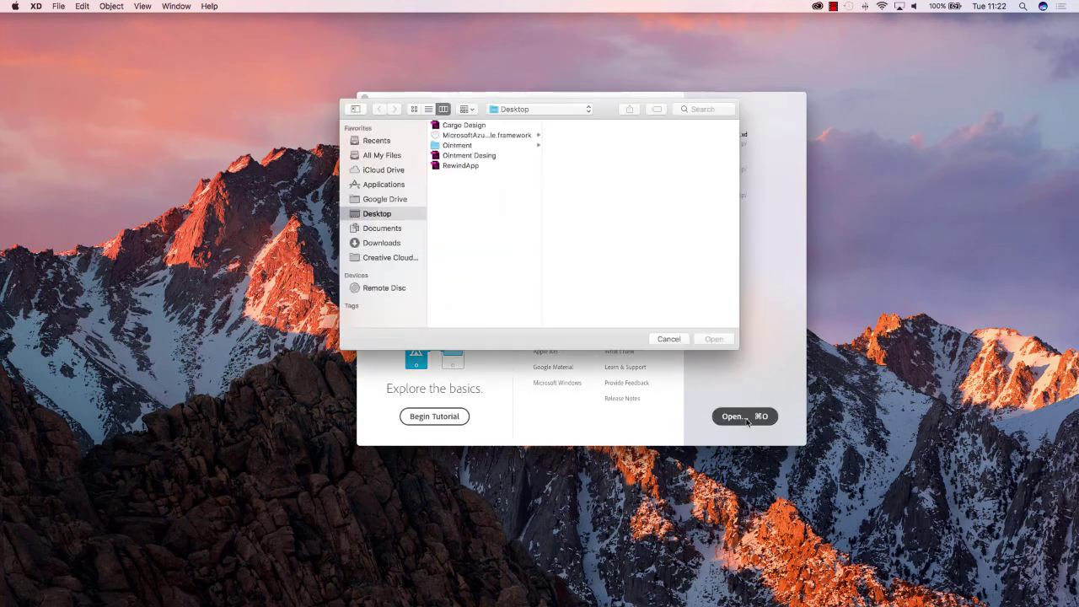
{"action": "left_click", "coordinate": [474, 158]}
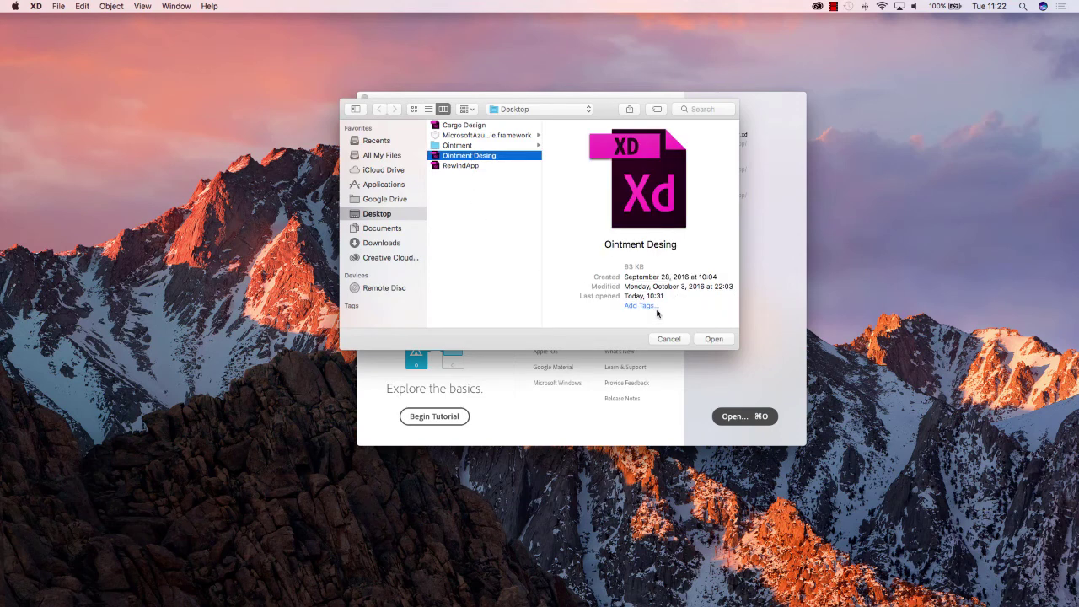
Step: Open Ointment Desing, maximize its window, and zoom the canvas to 25%
{"action": "left_click", "coordinate": [712, 339]}
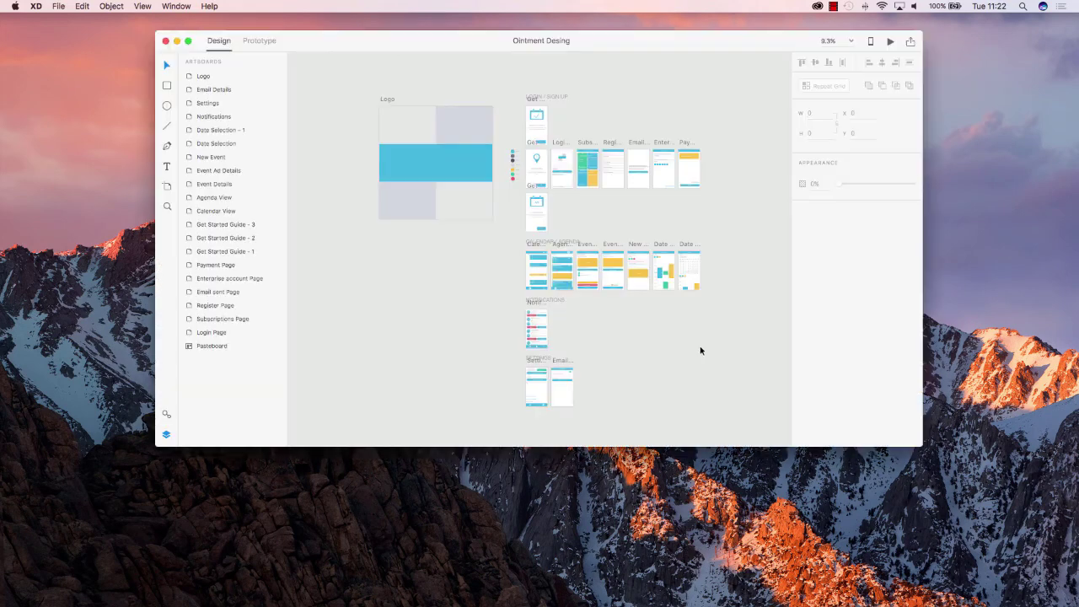
{"action": "double_click", "coordinate": [625, 42]}
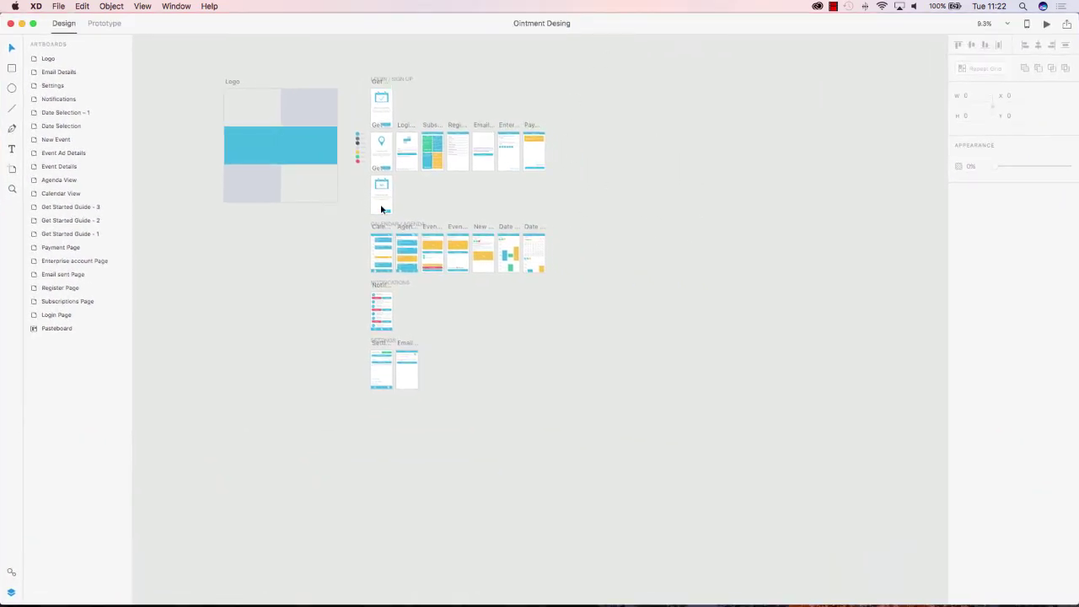
{"action": "left_click", "coordinate": [1007, 26]}
{"action": "left_click", "coordinate": [984, 35]}
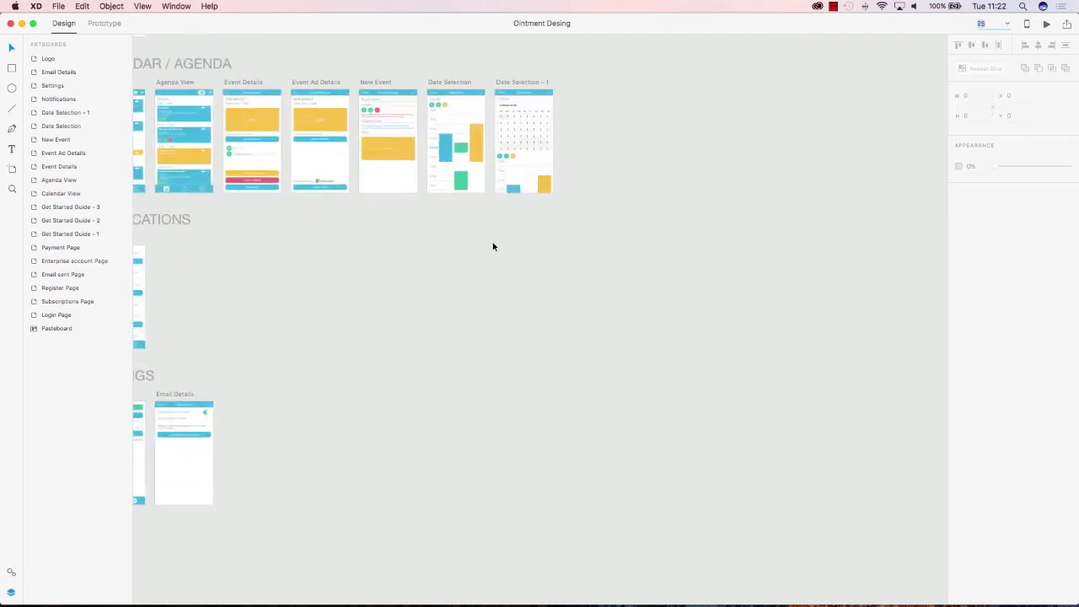
Step: Pan the canvas over to the LOGIN / SIGN UP artboards
{"action": "scroll", "coordinate": [497, 241], "scroll_direction": "right", "scroll_amount": 10}
{"action": "scroll", "coordinate": [497, 240], "scroll_direction": "up", "scroll_amount": 5}
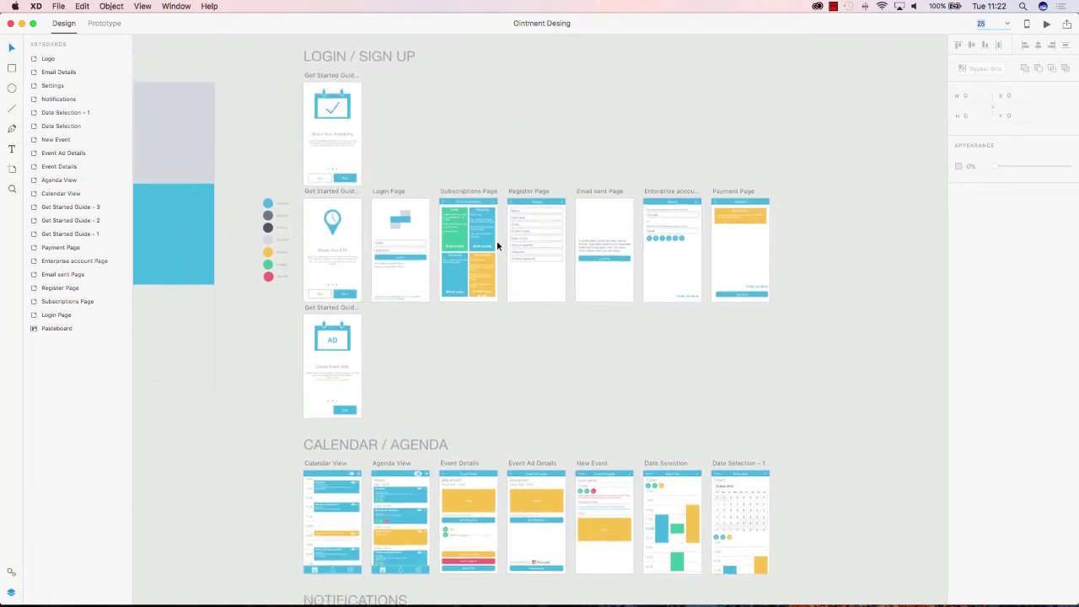
{"action": "scroll", "coordinate": [496, 240], "scroll_direction": "up", "scroll_amount": 2}
{"action": "scroll", "coordinate": [496, 241], "scroll_direction": "left", "scroll_amount": 10}
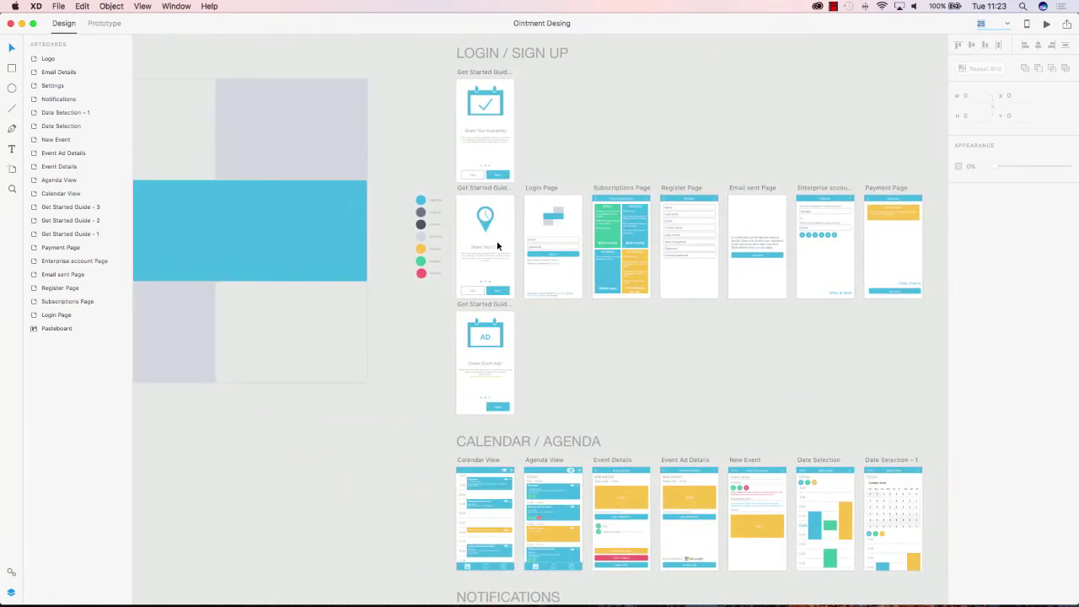
{"action": "scroll", "coordinate": [497, 245], "scroll_direction": "right", "scroll_amount": 5}
{"action": "scroll", "coordinate": [498, 245], "scroll_direction": "down", "scroll_amount": 1}
{"action": "scroll", "coordinate": [497, 245], "scroll_direction": "right", "scroll_amount": 5}
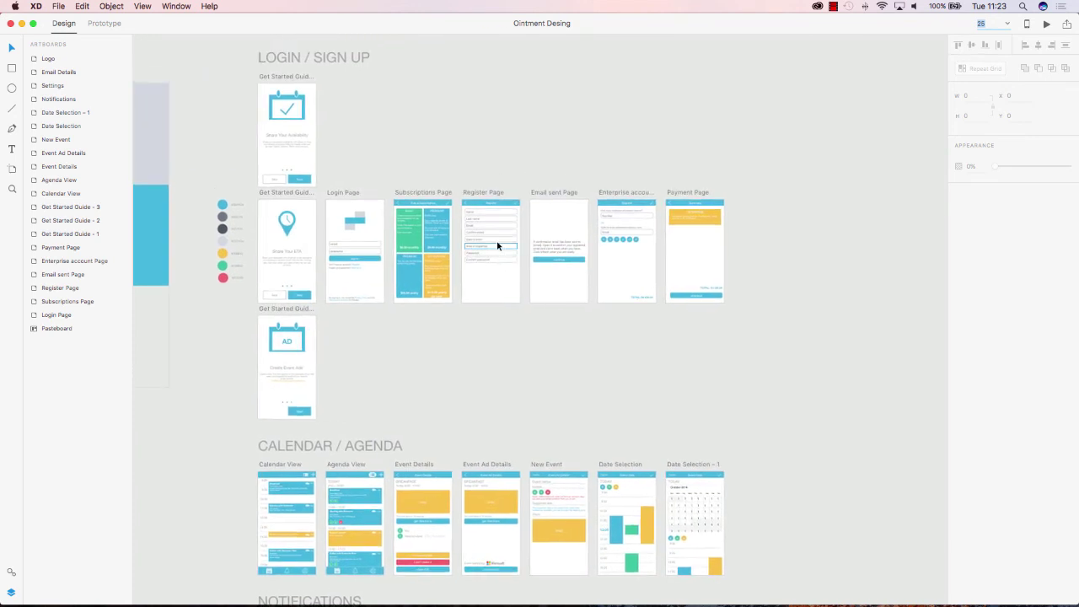